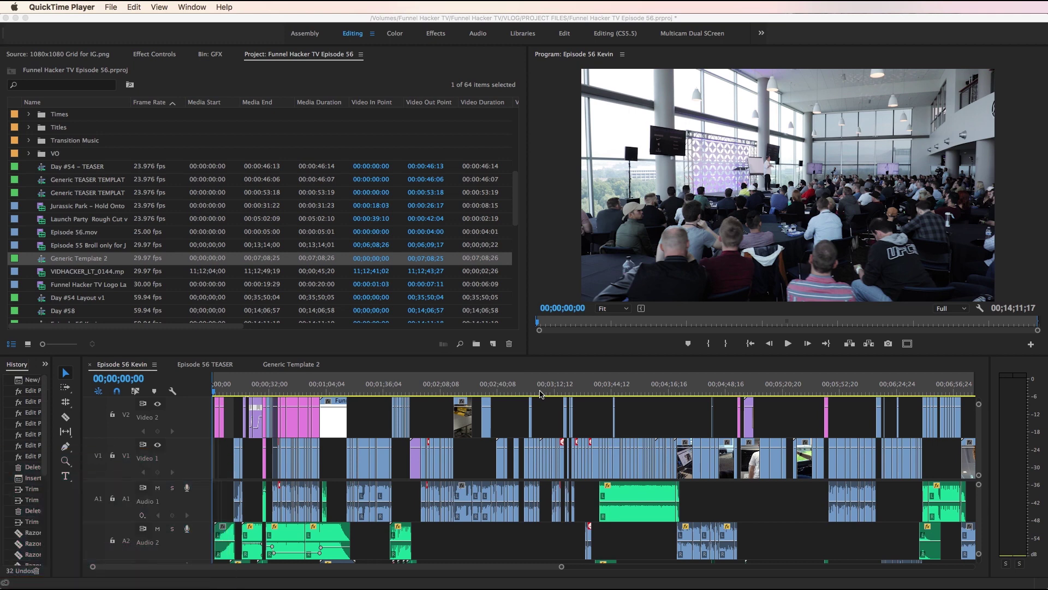
Zoom into the timeline to inspect the audio cuts near 00;02;36, then return to the full sequence.
{"action": "left_click", "coordinate": [483, 463]}
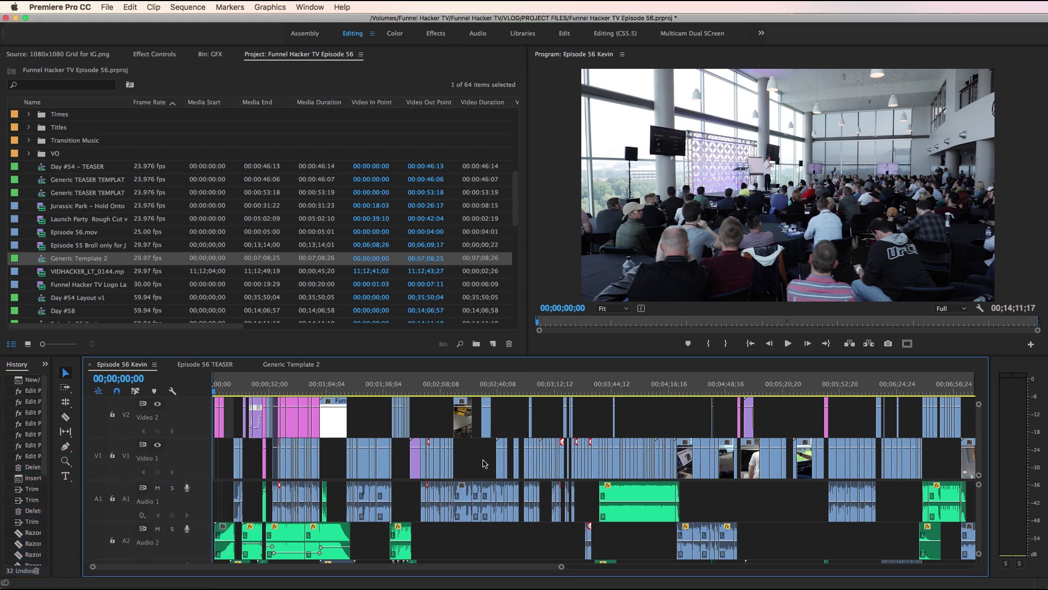
{"action": "key", "text": "z"}
{"action": "left_click", "coordinate": [464, 461]}
{"action": "left_click", "coordinate": [447, 461]}
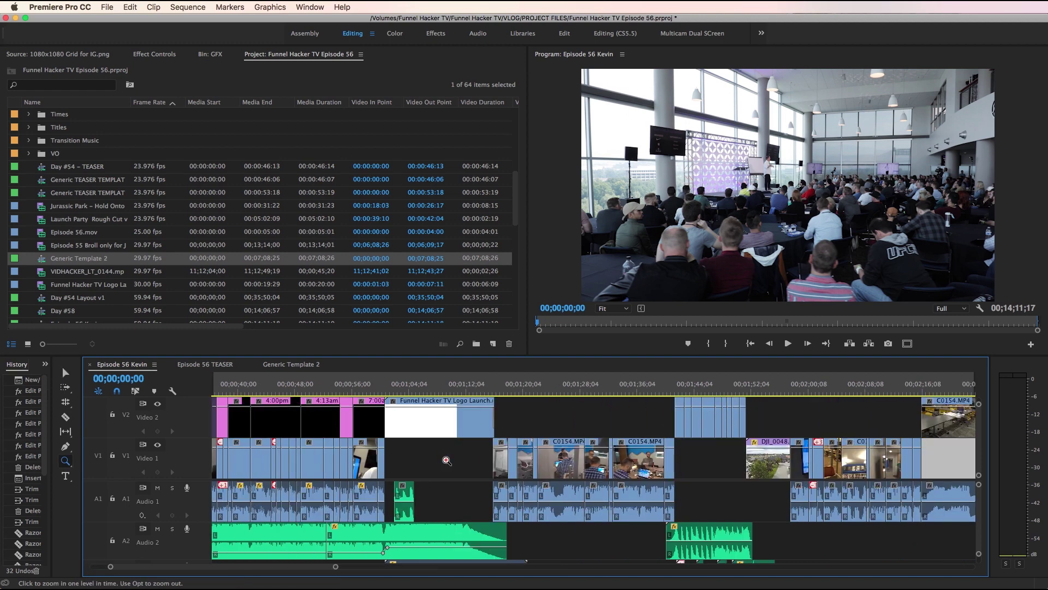
{"action": "key", "text": "backslash"}
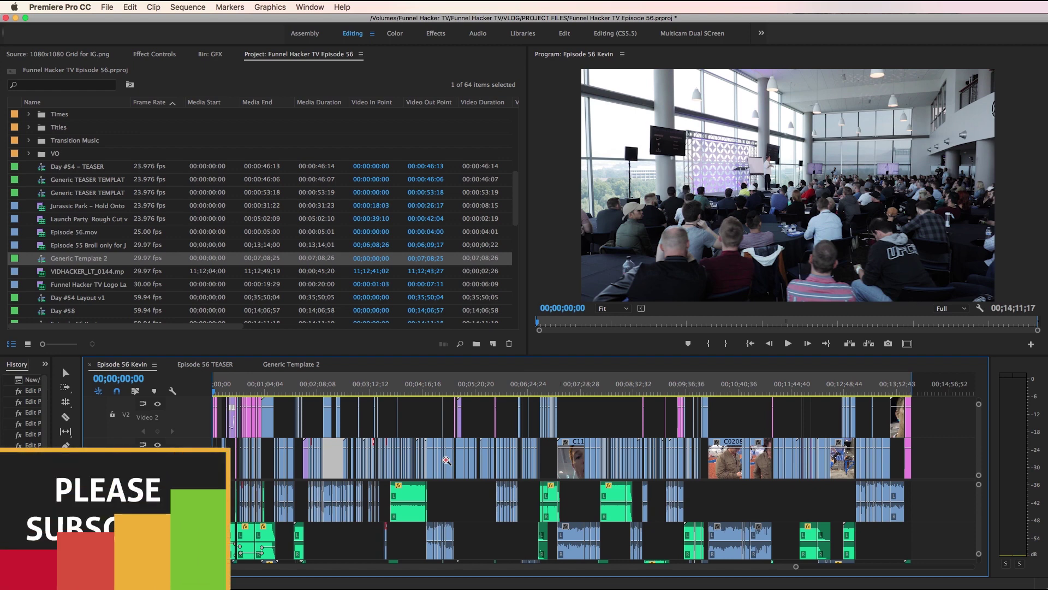
{"action": "left_click_drag", "start_coordinate": [317, 475], "coordinate": [385, 526]}
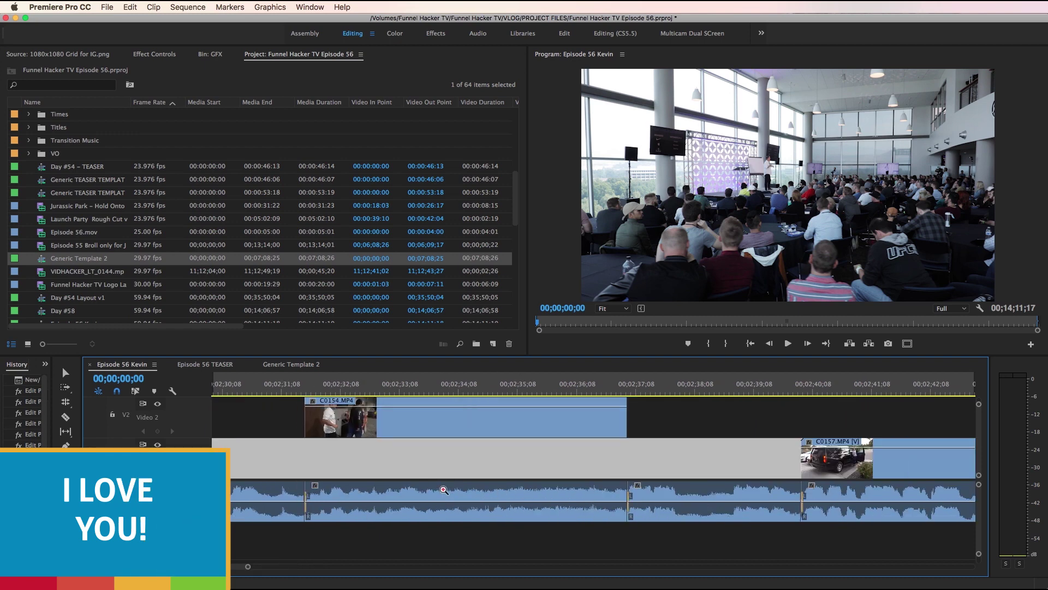
{"action": "left_click", "coordinate": [444, 490]}
{"action": "left_click", "coordinate": [652, 500]}
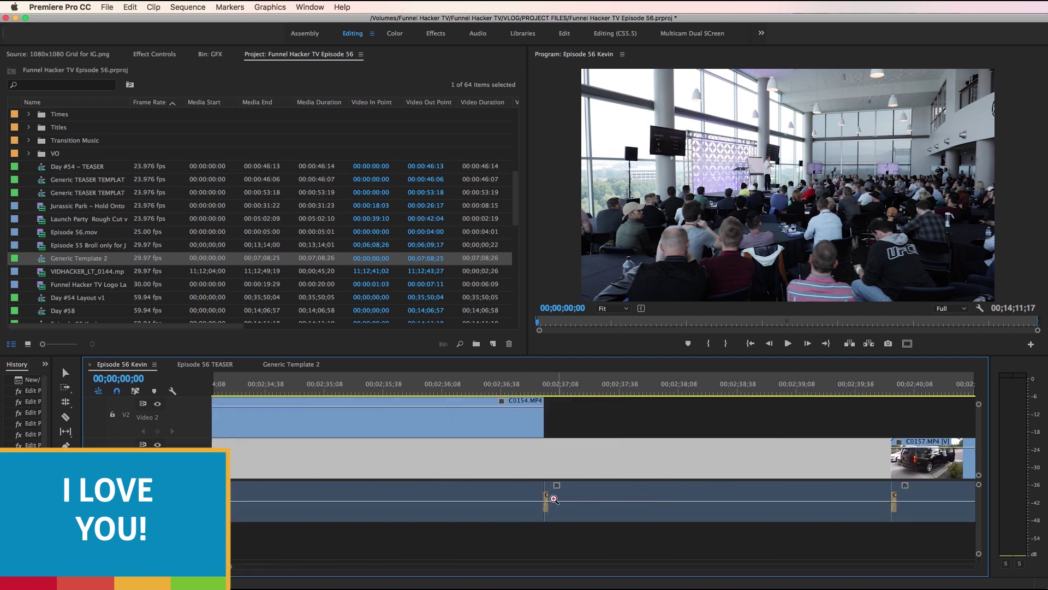
{"action": "scroll", "coordinate": [546, 500], "scroll_direction": "up", "scroll_amount": 6}
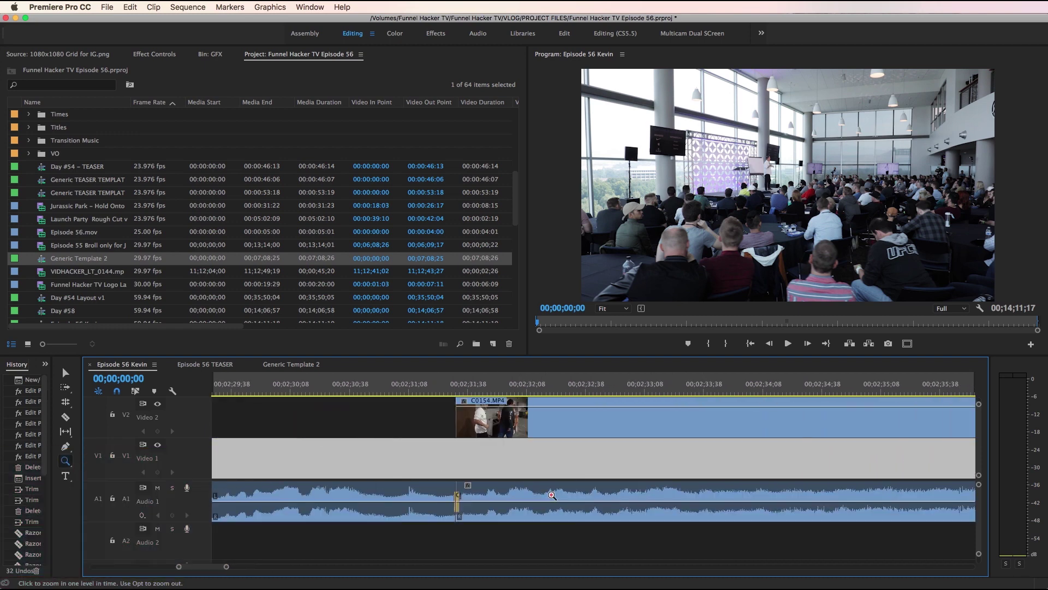
{"action": "key", "text": "backslash"}
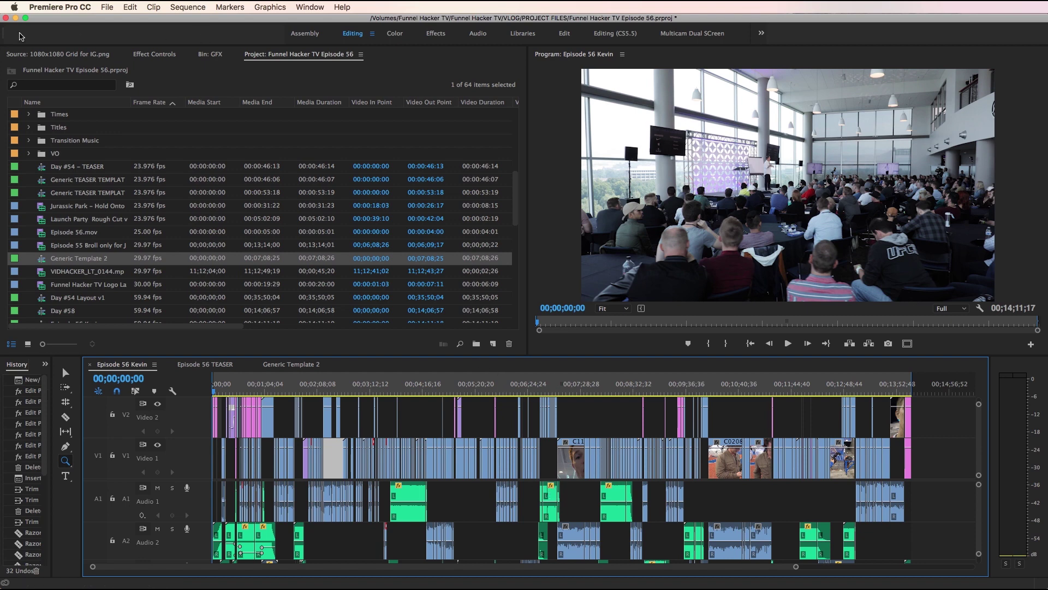
In Timeline preferences, confirm audio transitions default to 3 frames and video transitions to 12 frames.
{"action": "left_click", "coordinate": [54, 7]}
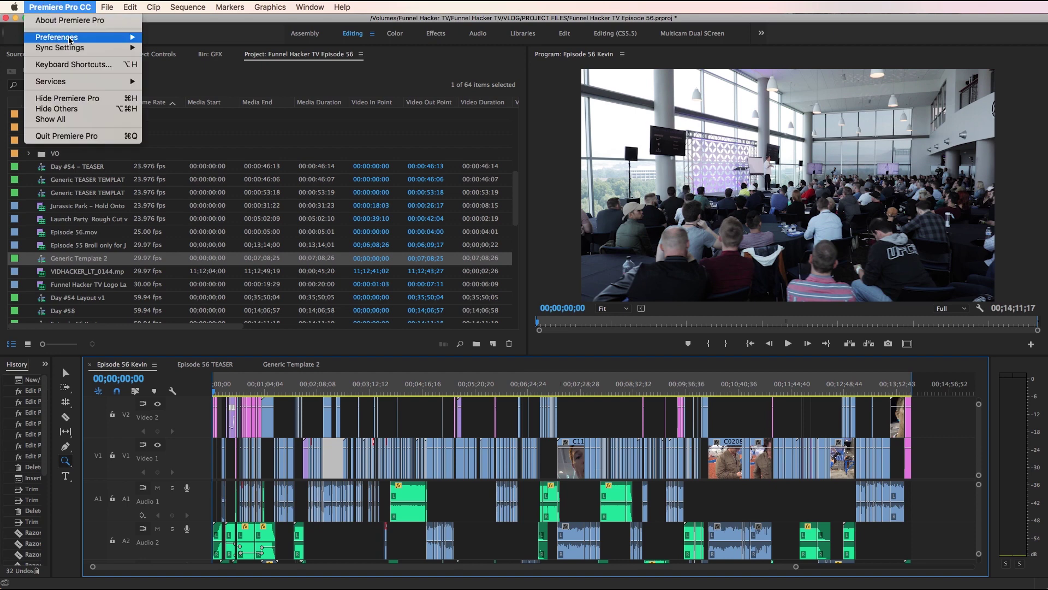
{"action": "mouse_move", "coordinate": [69, 38]}
{"action": "left_click", "coordinate": [171, 37]}
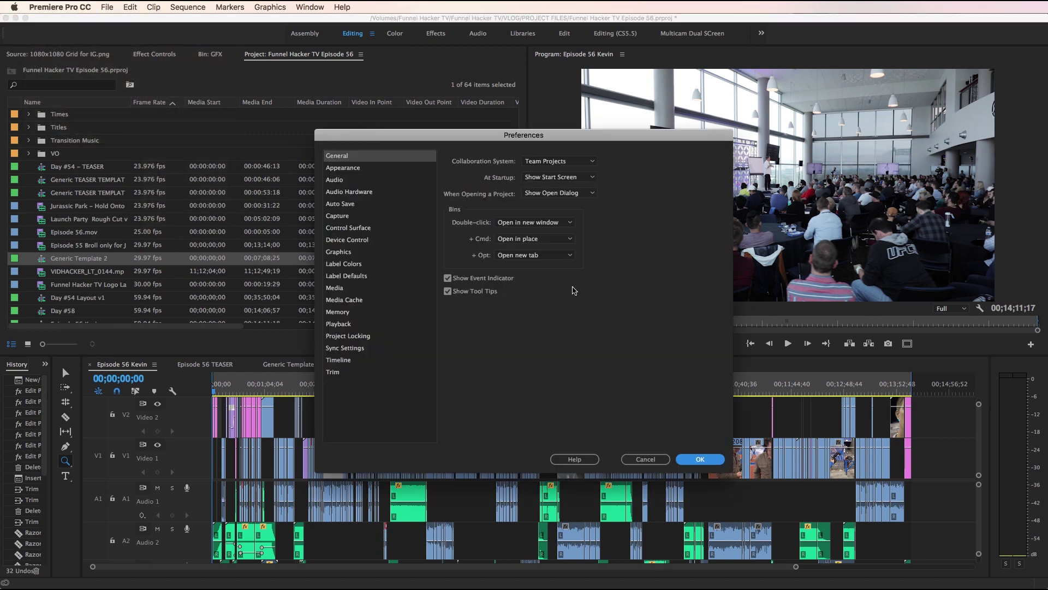
{"action": "left_click", "coordinate": [342, 363]}
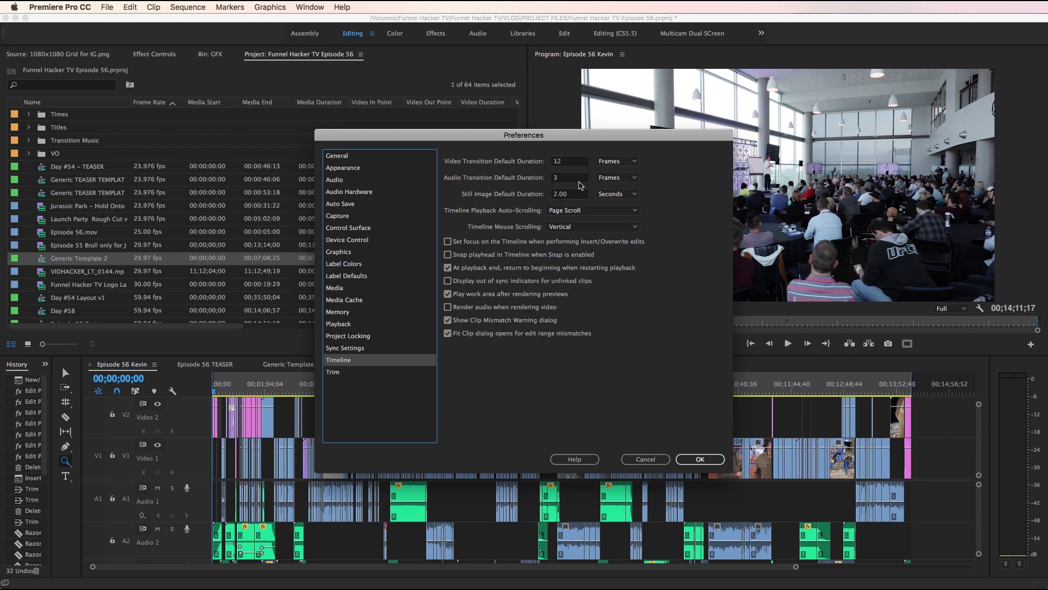
{"action": "left_click", "coordinate": [562, 178]}
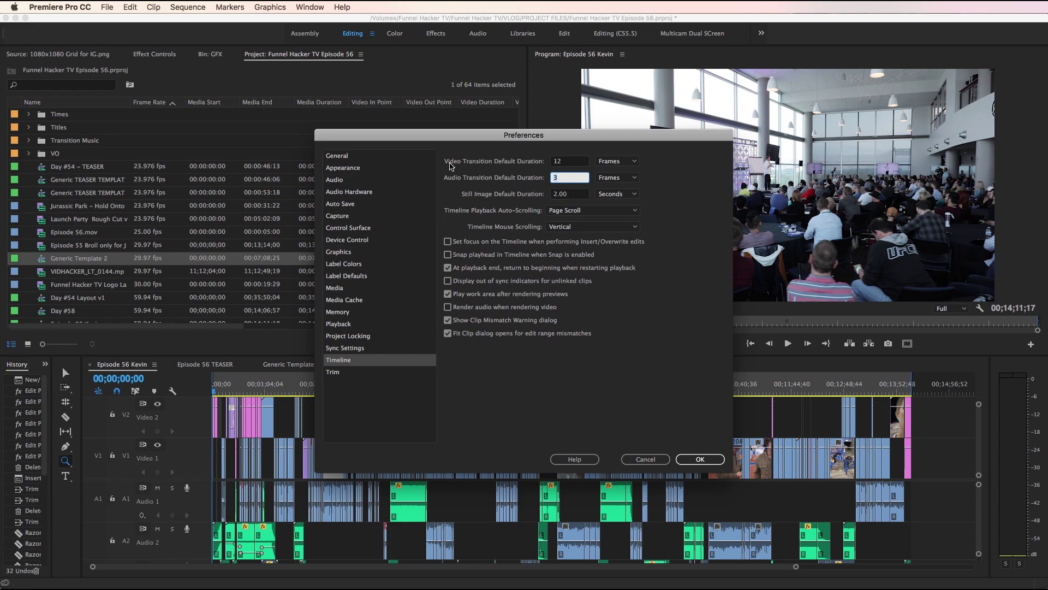
{"action": "left_click", "coordinate": [454, 165]}
{"action": "left_click", "coordinate": [564, 161]}
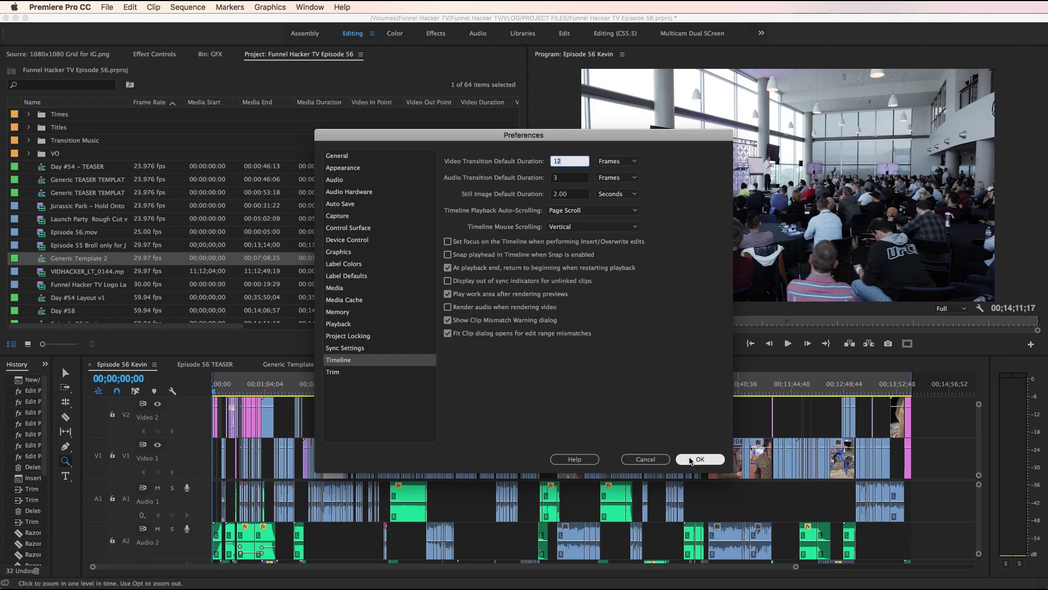
{"action": "left_click", "coordinate": [699, 459]}
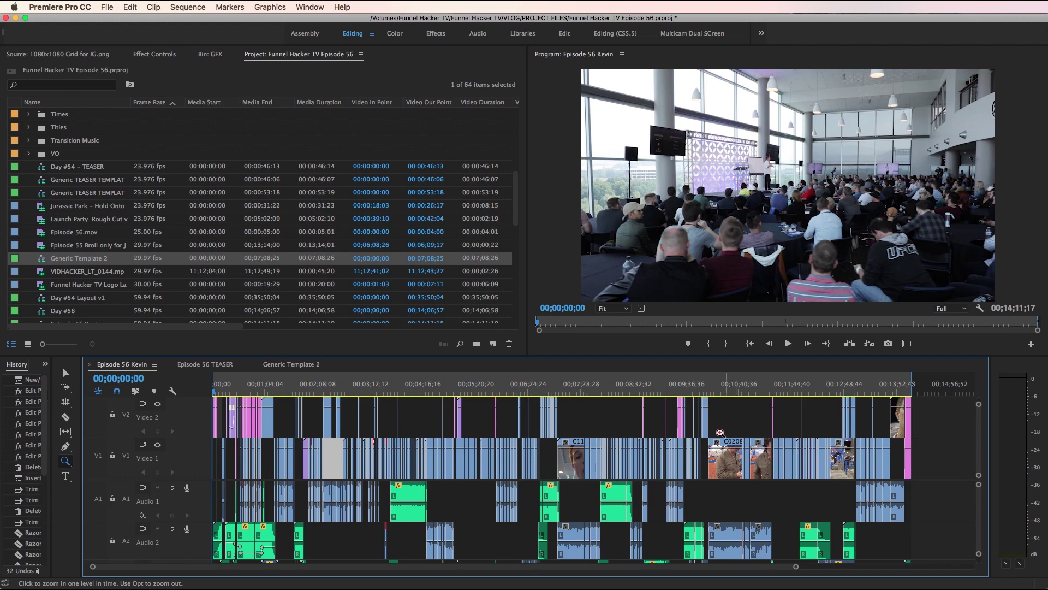
Zoom in on the cut near 5:51 and delete its existing audio crossfade.
{"action": "left_click", "coordinate": [505, 508]}
{"action": "left_click", "coordinate": [676, 483]}
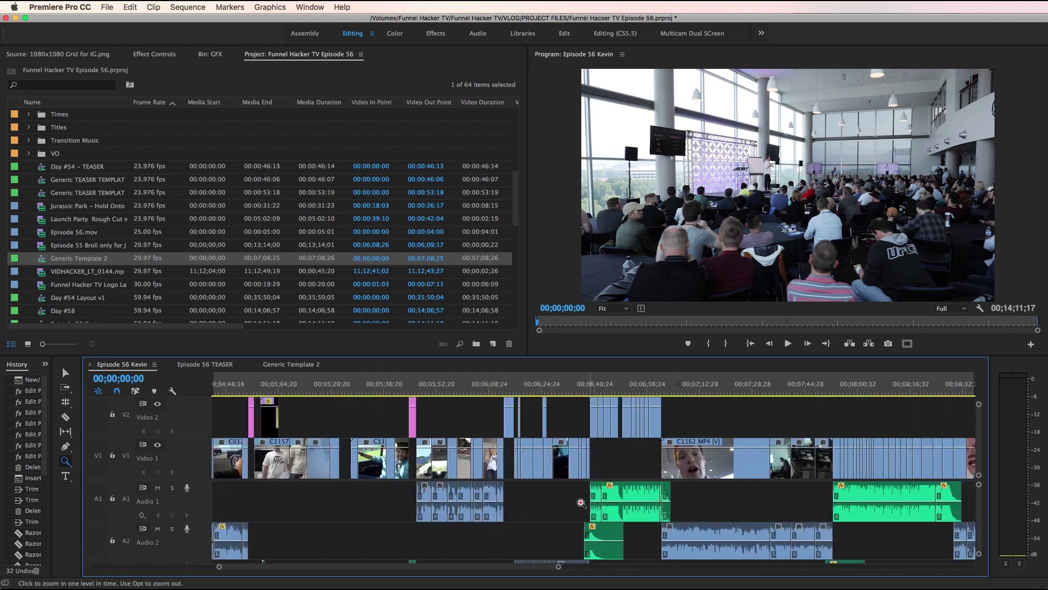
{"action": "left_click", "coordinate": [460, 496]}
{"action": "left_click", "coordinate": [590, 494]}
{"action": "left_click", "coordinate": [588, 495]}
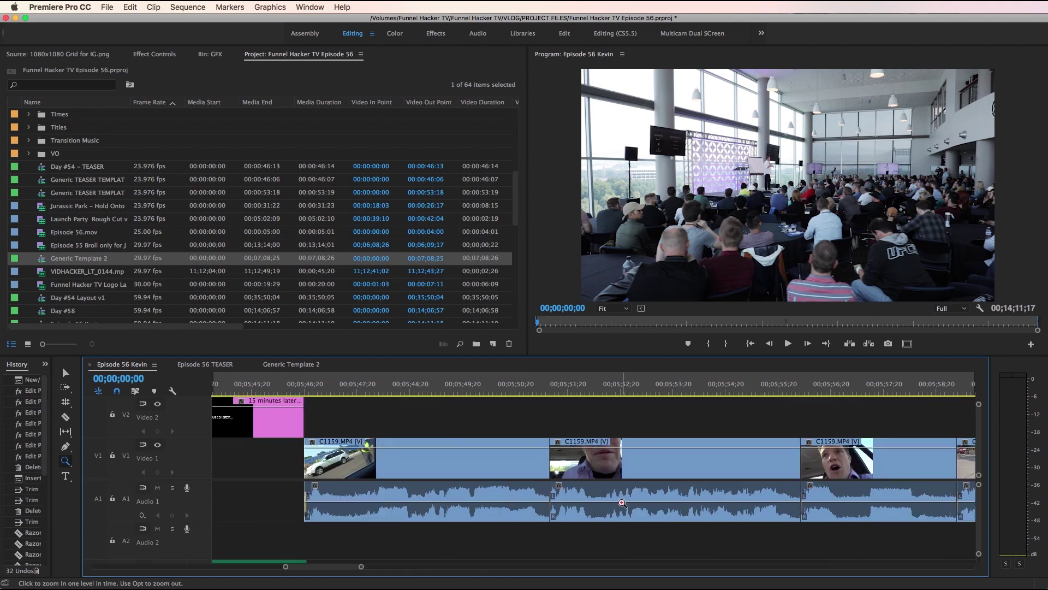
{"action": "left_click", "coordinate": [578, 498]}
{"action": "key", "text": "v"}
{"action": "left_click", "coordinate": [573, 502]}
{"action": "key", "text": "Delete"}
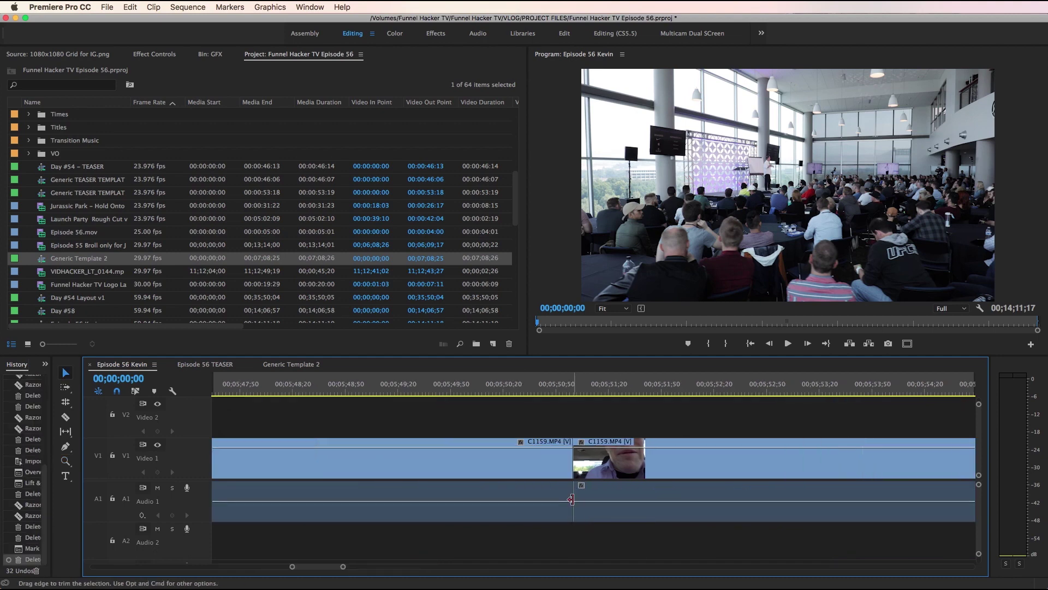
{"action": "key", "text": "minus"}
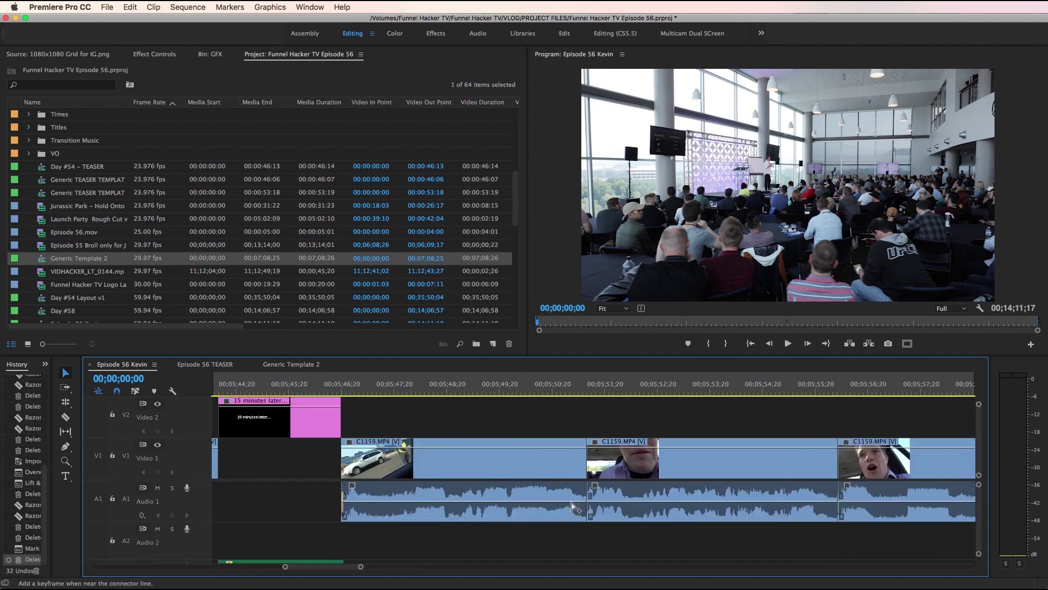
Remove the crossfade at the start of the first C1159.MP4 audio clip, undoing an accidental clip deletion.
{"action": "left_click", "coordinate": [344, 500], "text": "alt"}
{"action": "key", "text": "Delete"}
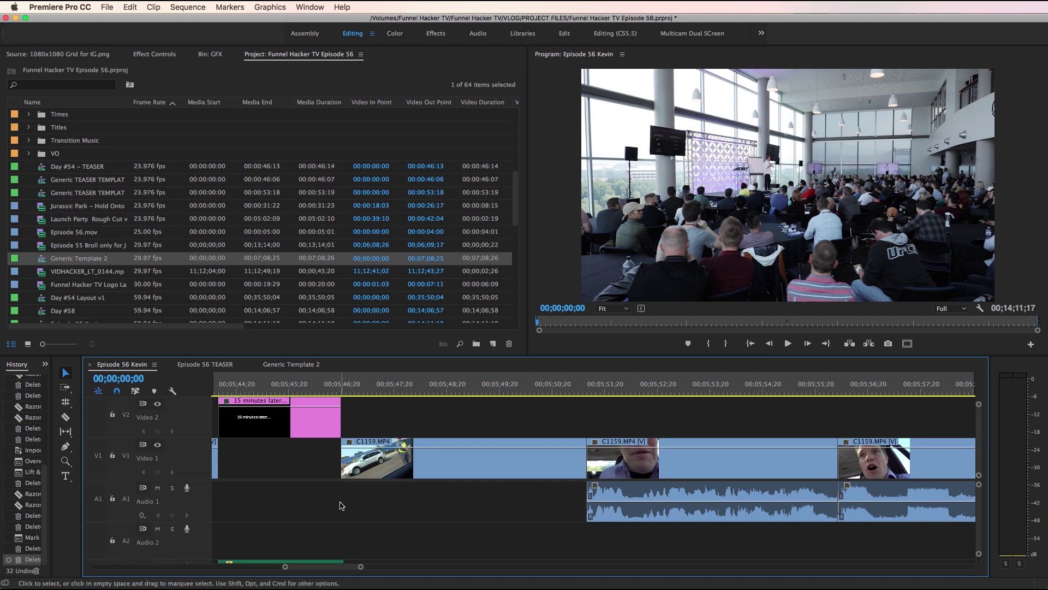
{"action": "key", "text": "super+z"}
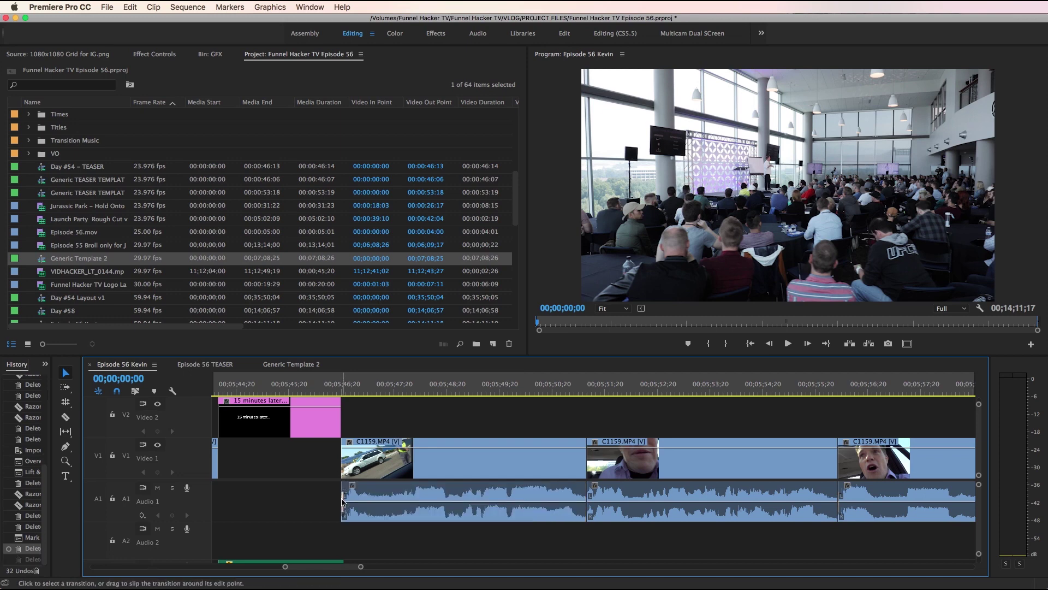
{"action": "left_click", "coordinate": [342, 500]}
{"action": "key", "text": "Delete"}
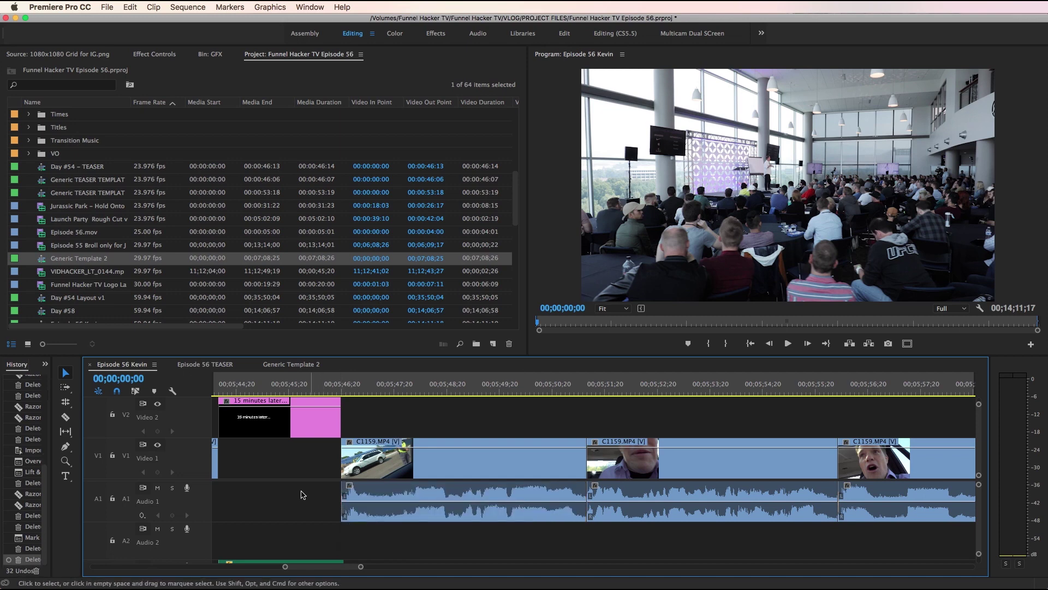
Marquee-select the first two C1159.MP4 audio clips and apply a crossfade at their cut with Shift+D.
{"action": "left_click_drag", "start_coordinate": [301, 495], "coordinate": [620, 520]}
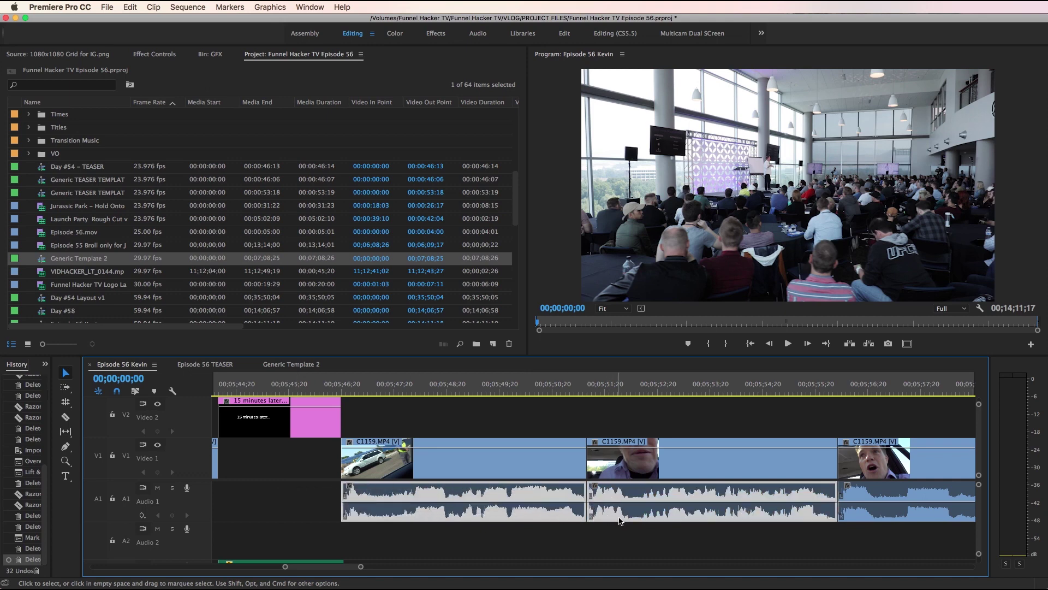
{"action": "key", "text": "shift+d"}
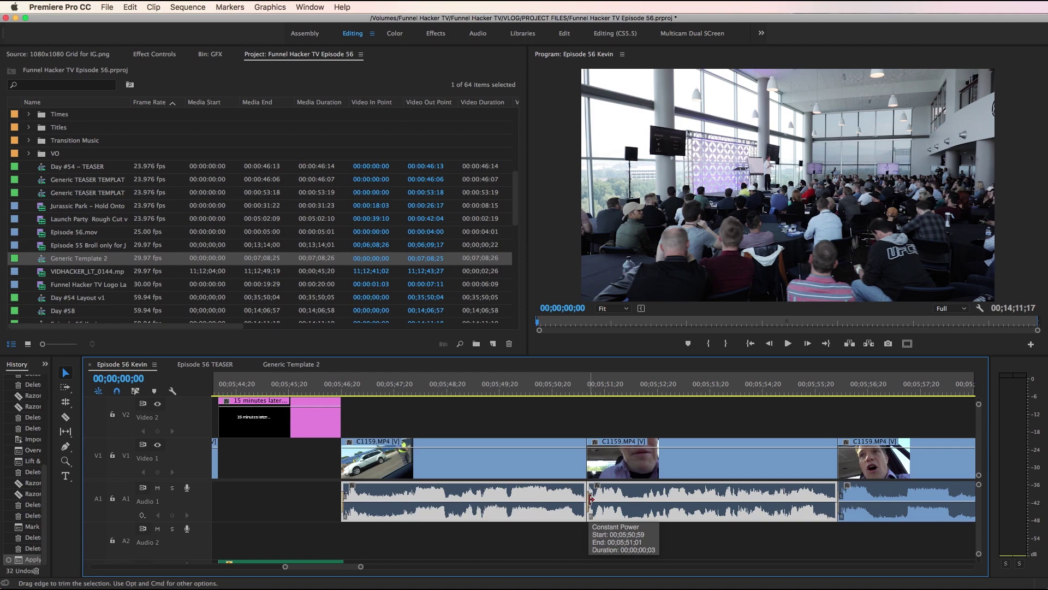
{"action": "mouse_move", "coordinate": [1, 5]}
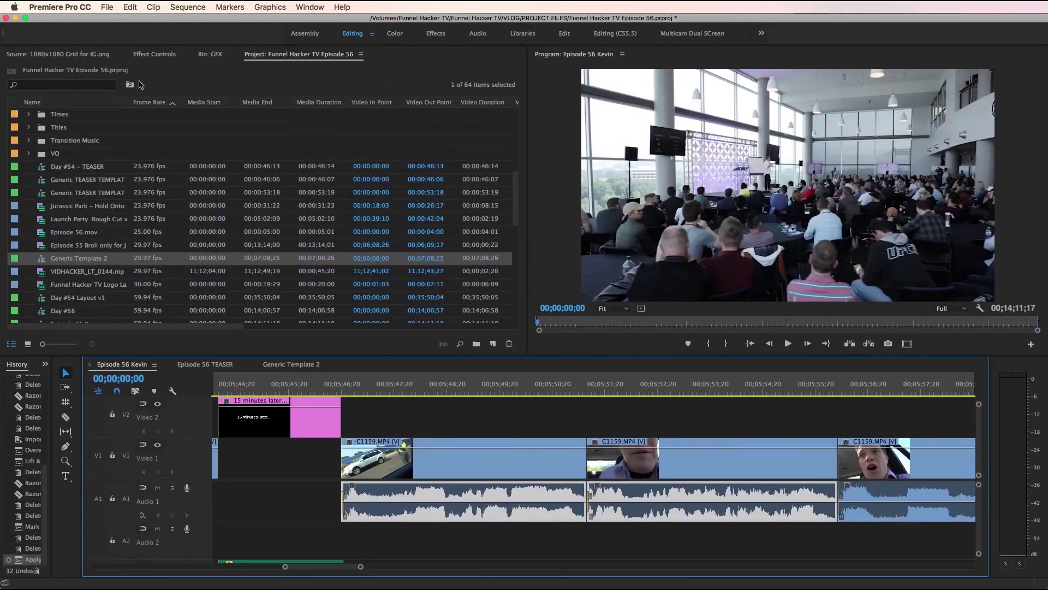
{"action": "left_click", "coordinate": [66, 9]}
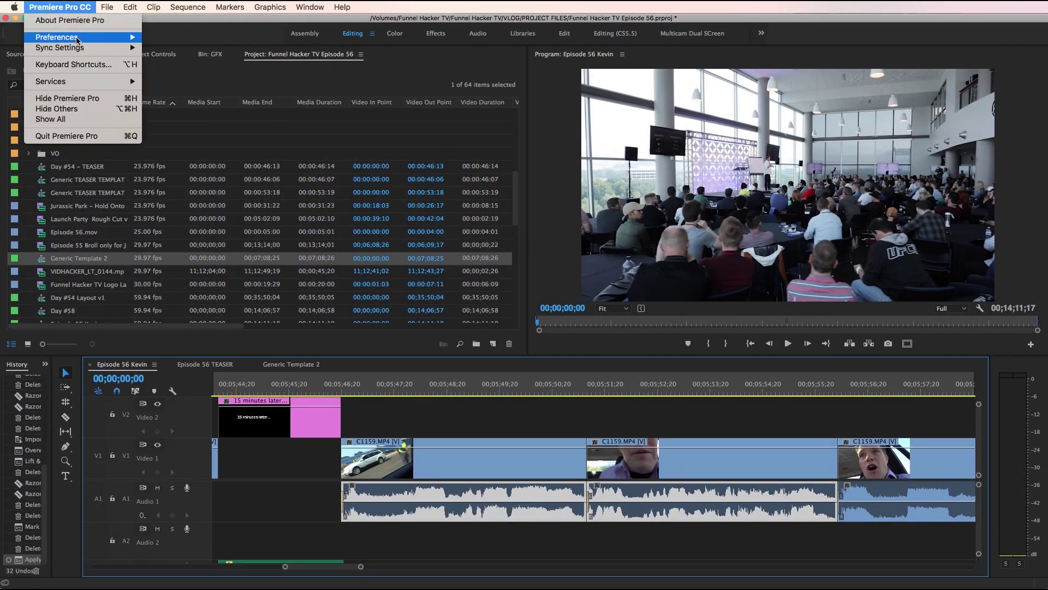
Replace the Apply Audio Crossfade Transition shortcut with the minus key in Keyboard Shortcuts and close the dialog.
{"action": "left_click", "coordinate": [81, 64]}
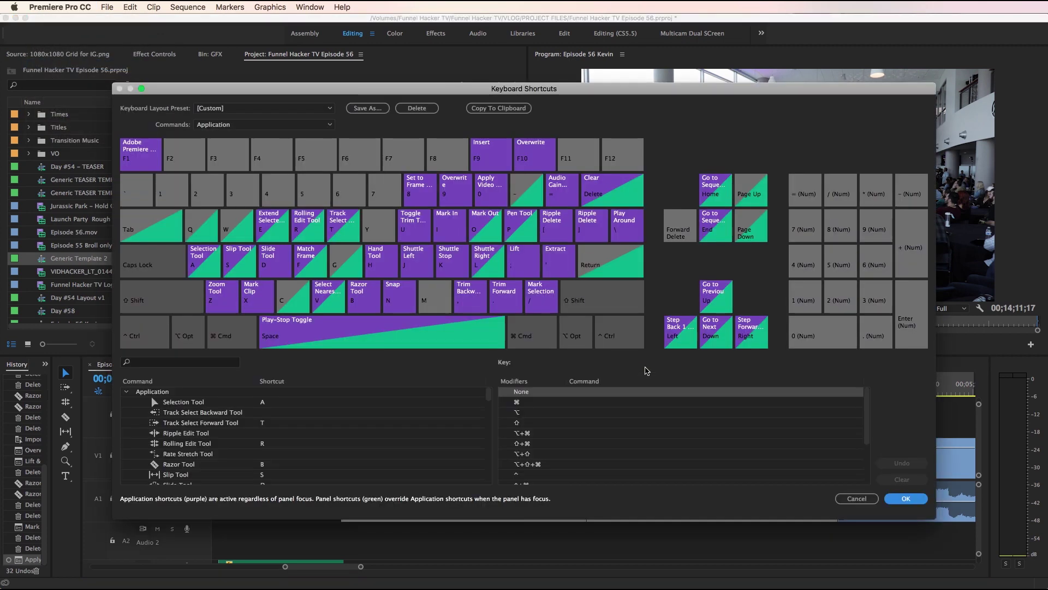
{"action": "left_click", "coordinate": [184, 362]}
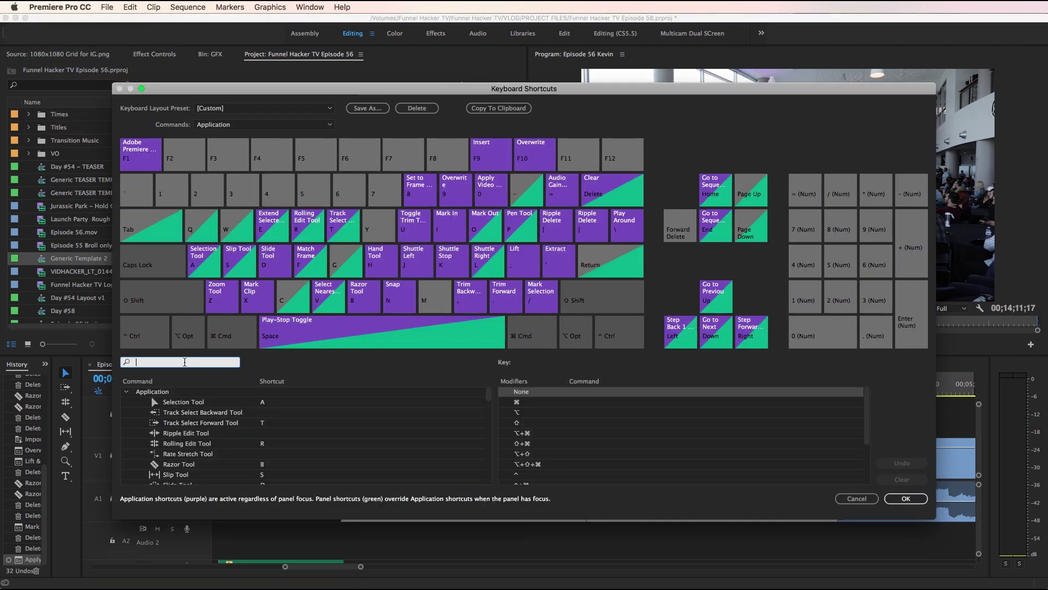
{"action": "type", "text": "cross"}
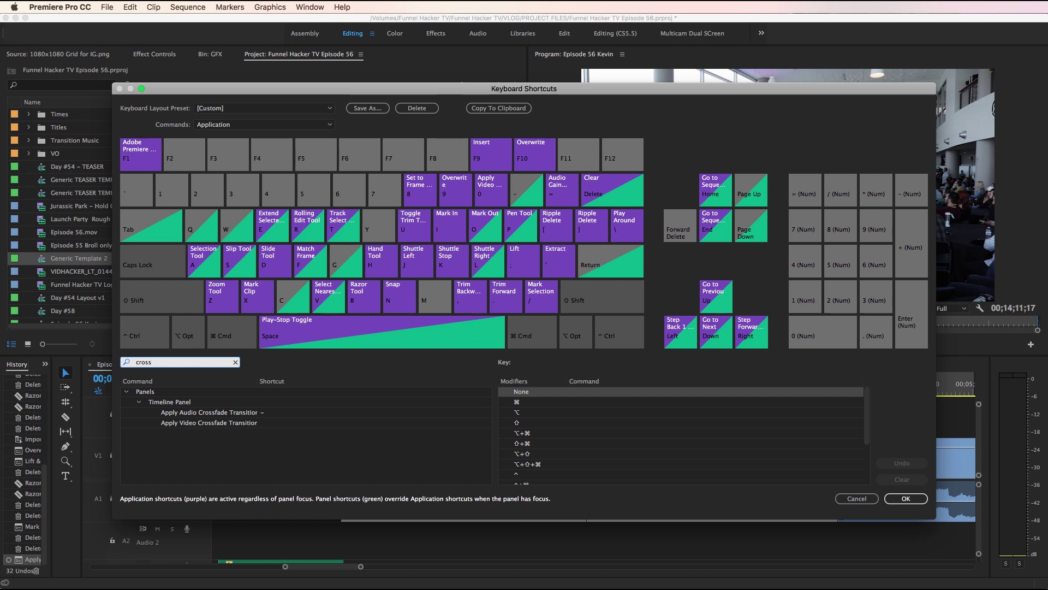
{"action": "left_click", "coordinate": [198, 413]}
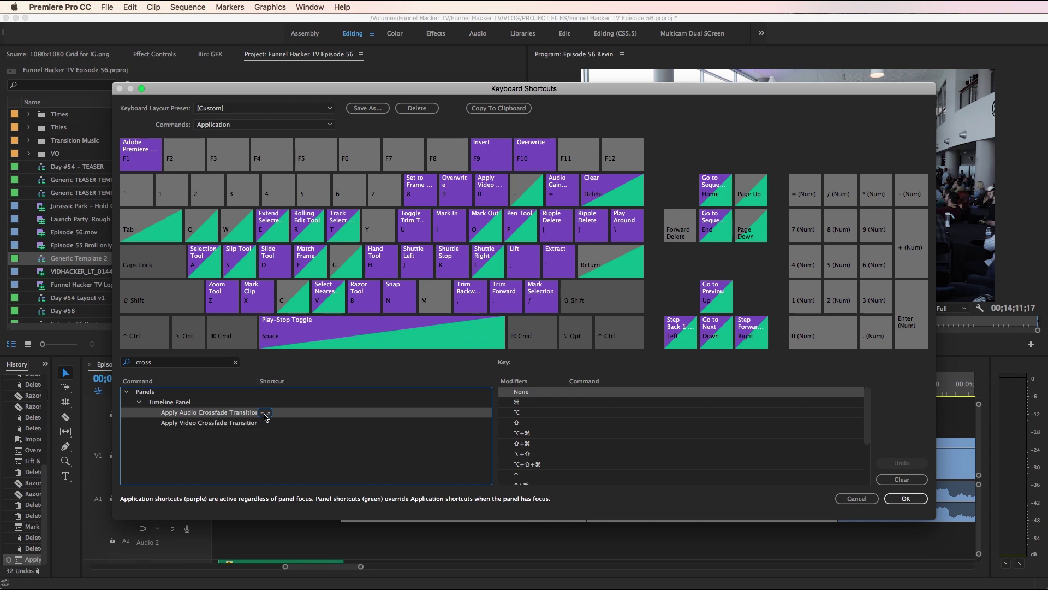
{"action": "left_click", "coordinate": [268, 413]}
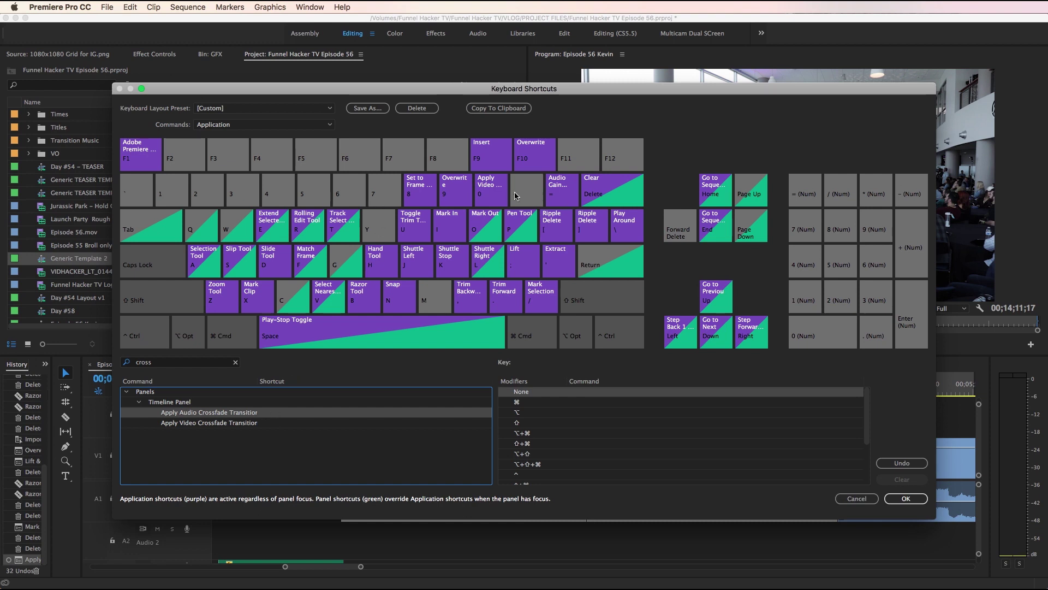
{"action": "left_click", "coordinate": [527, 198]}
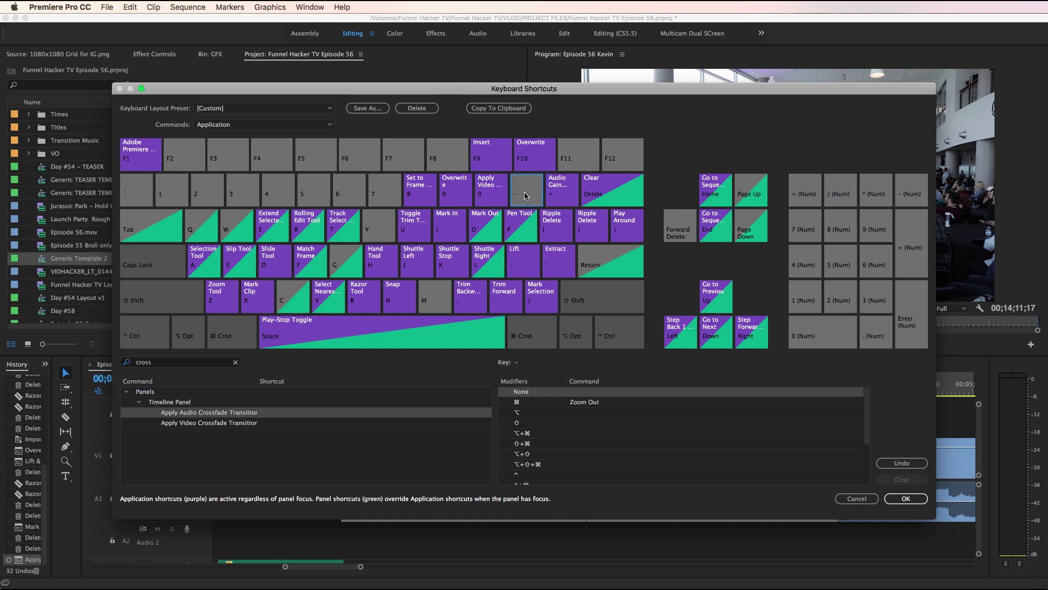
{"action": "left_click", "coordinate": [267, 414]}
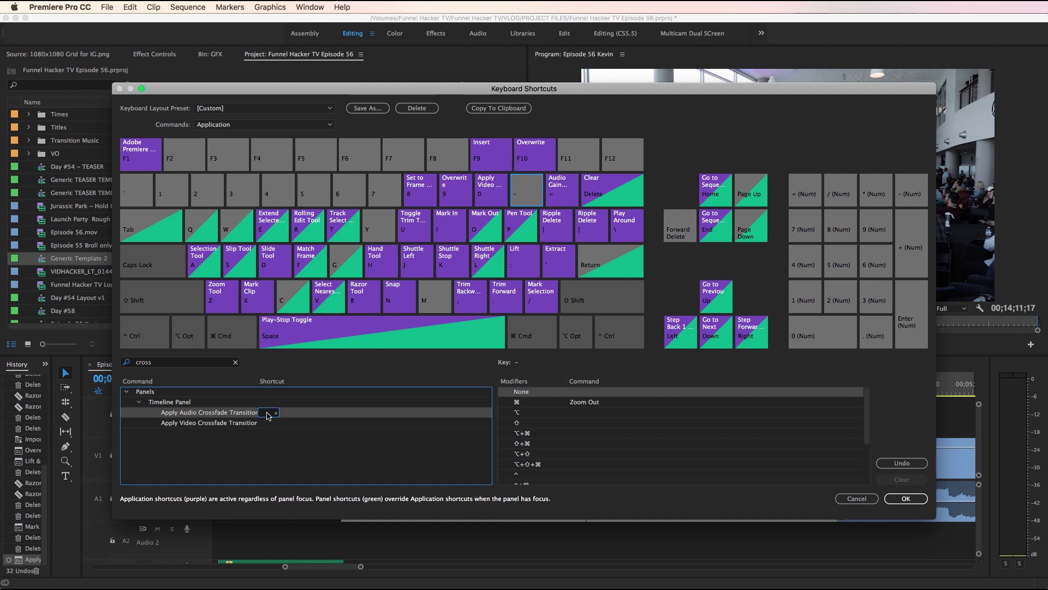
{"action": "key", "text": "minus"}
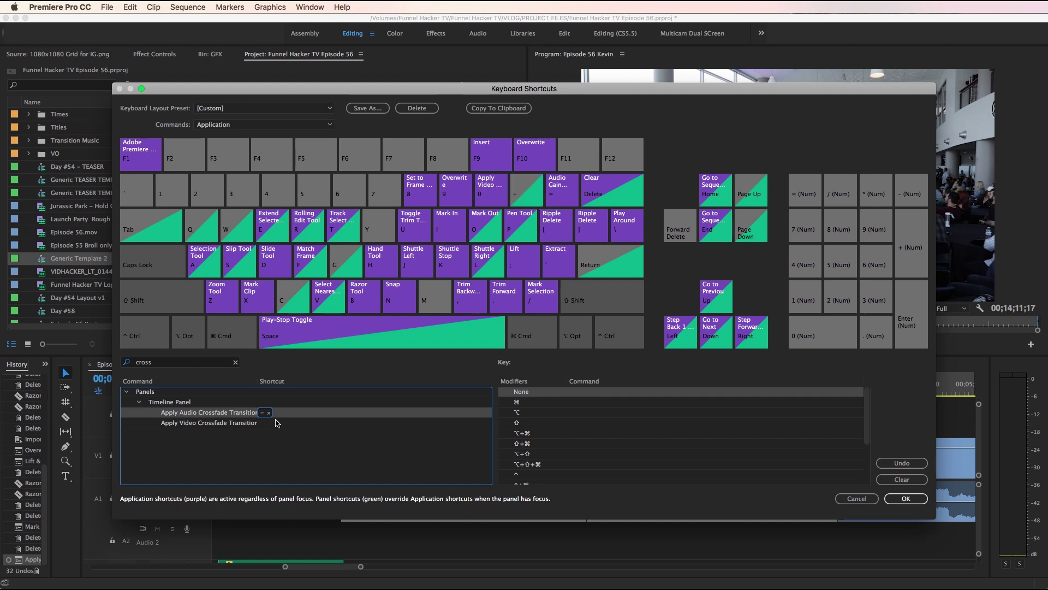
{"action": "left_click", "coordinate": [262, 424]}
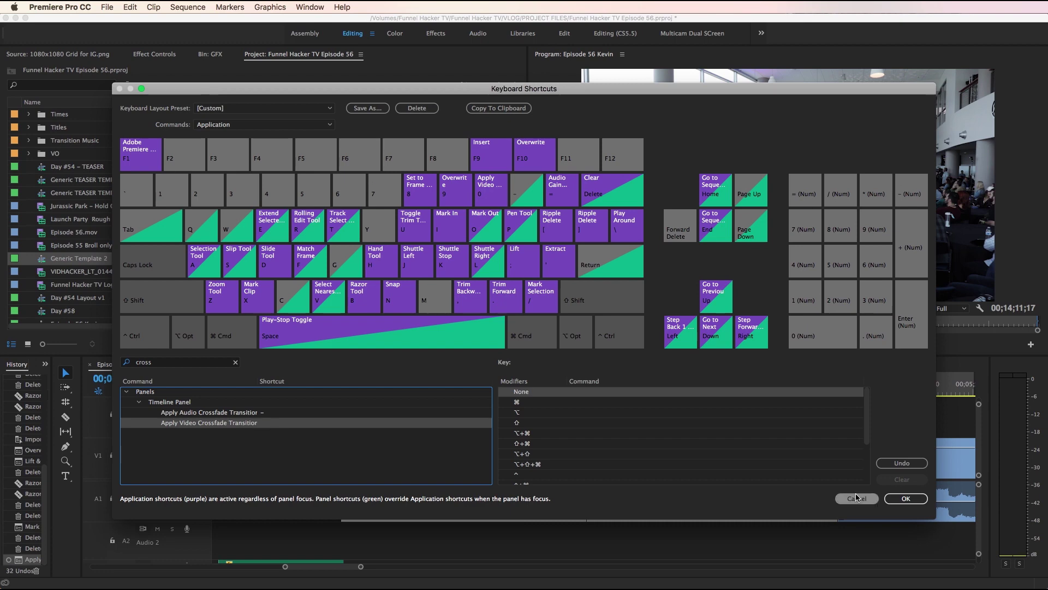
{"action": "left_click", "coordinate": [904, 499]}
{"action": "left_click", "coordinate": [858, 420]}
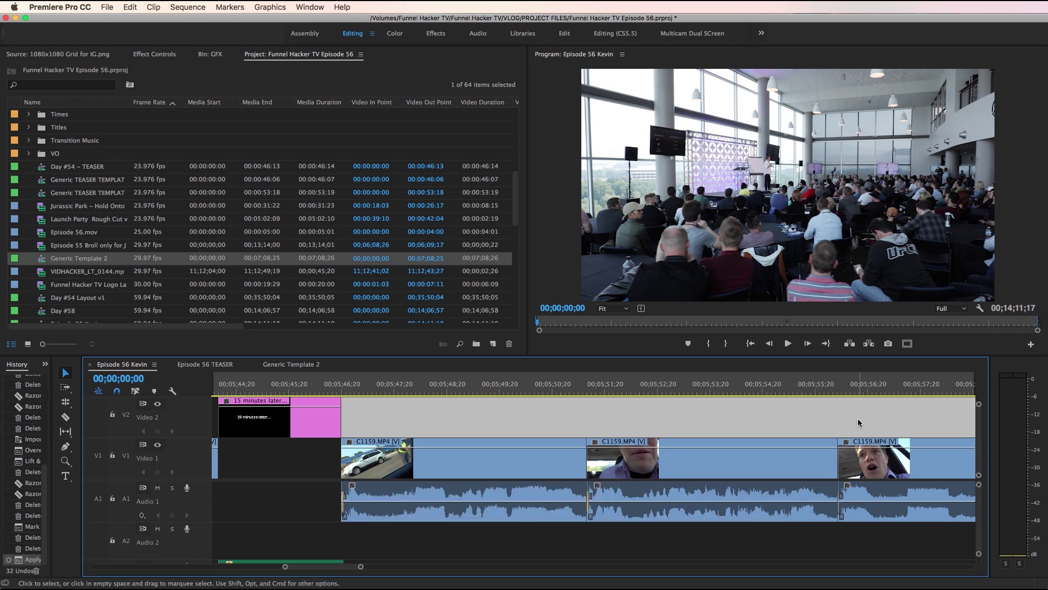
Zoom out to the full roughly 14-minute Episode 56 Kevin sequence, then select and deselect the Audio 1 clips.
{"action": "key", "text": "backslash"}
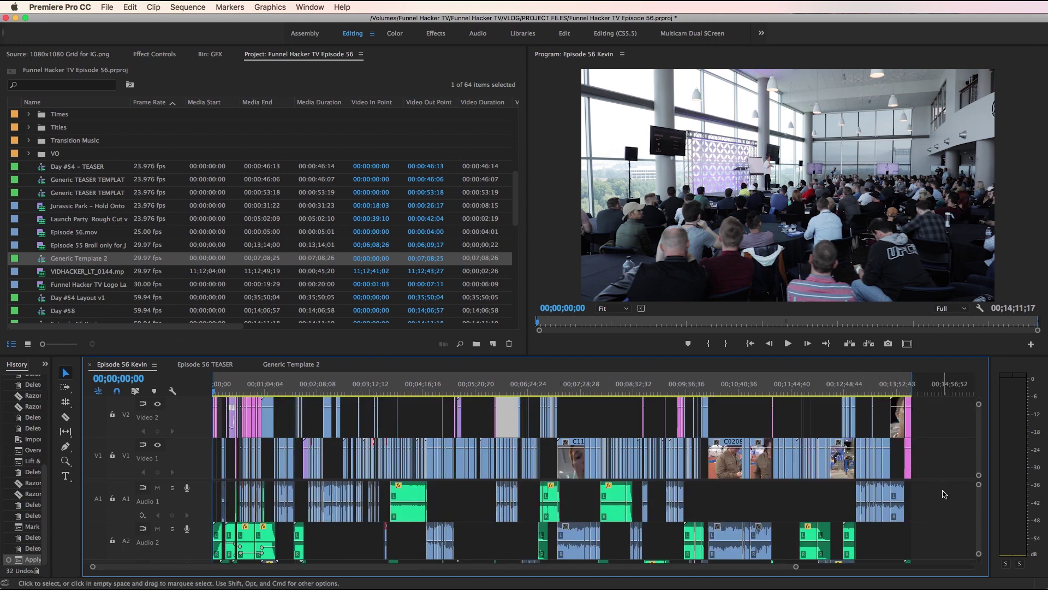
{"action": "scroll", "coordinate": [944, 495], "scroll_direction": "down", "scroll_amount": 1}
{"action": "scroll", "coordinate": [942, 496], "scroll_direction": "up", "scroll_amount": 1}
{"action": "scroll", "coordinate": [942, 497], "scroll_direction": "down", "scroll_amount": 1}
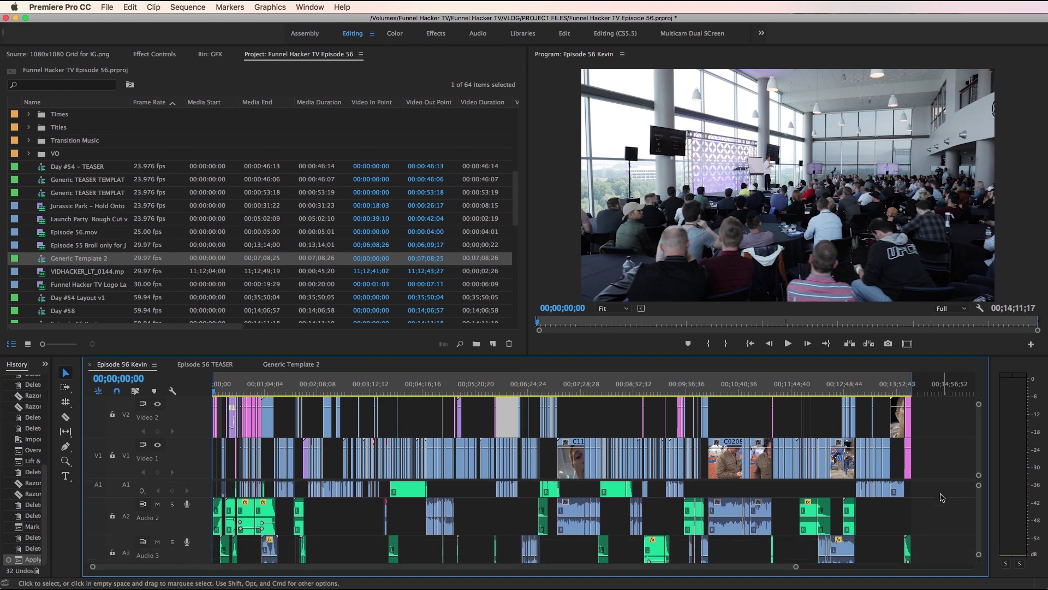
{"action": "scroll", "coordinate": [943, 497], "scroll_direction": "up", "scroll_amount": 1}
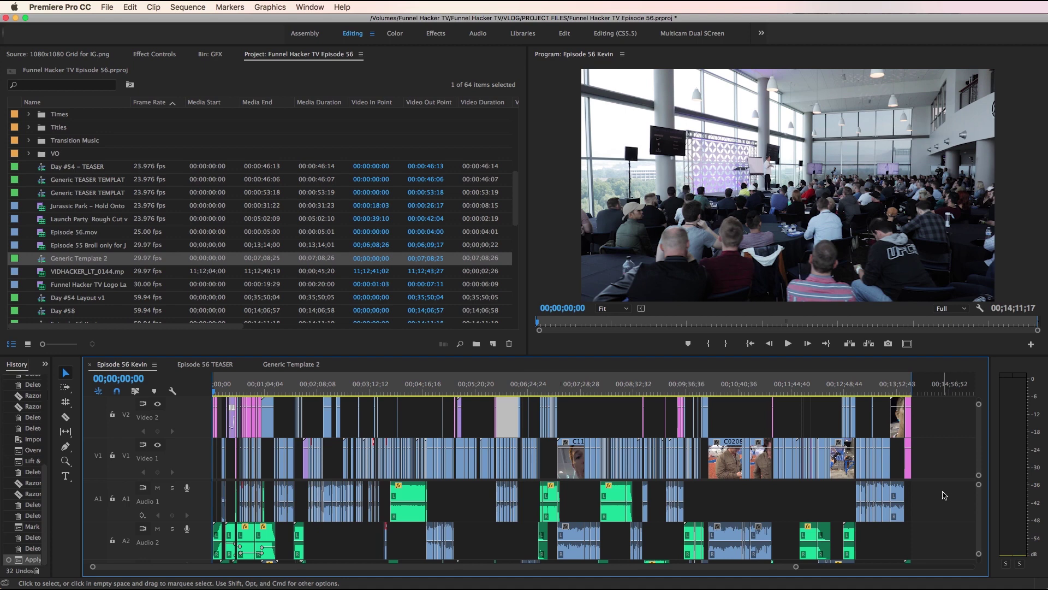
{"action": "left_click", "coordinate": [948, 489]}
{"action": "left_click_drag", "start_coordinate": [948, 488], "coordinate": [202, 512]}
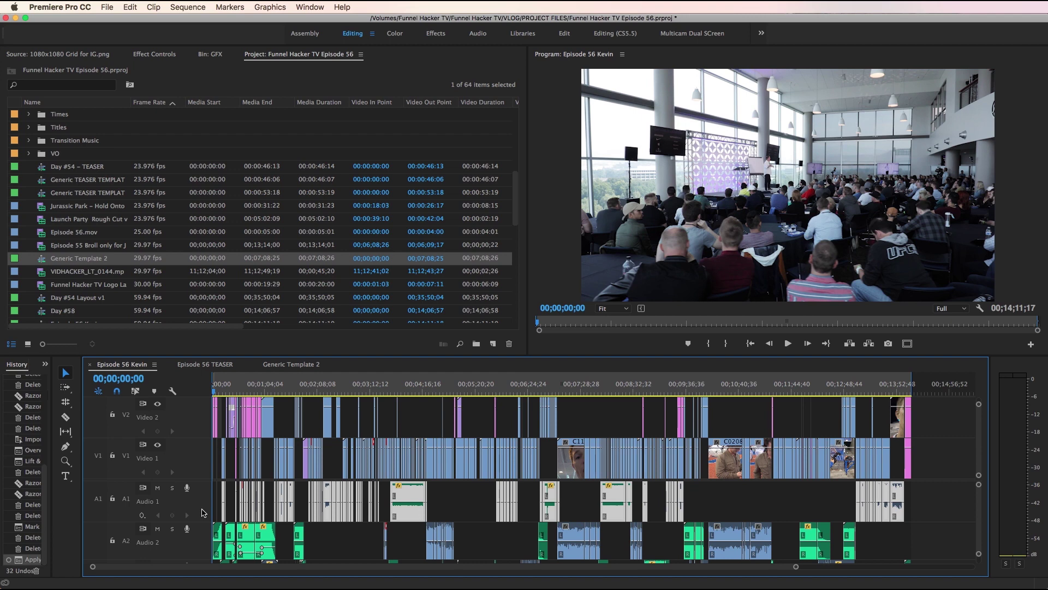
{"action": "left_click", "coordinate": [827, 490]}
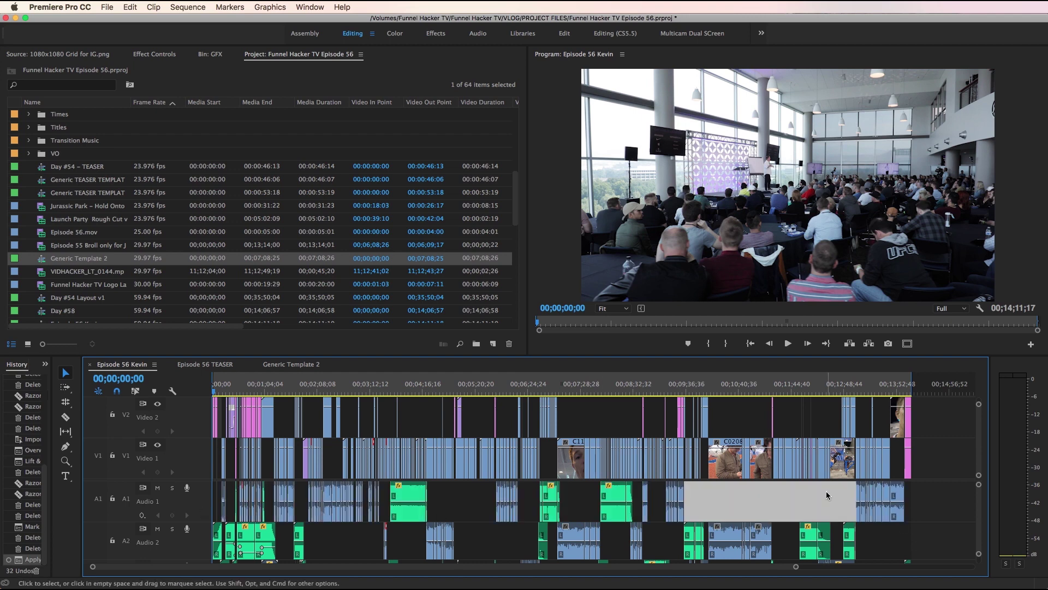